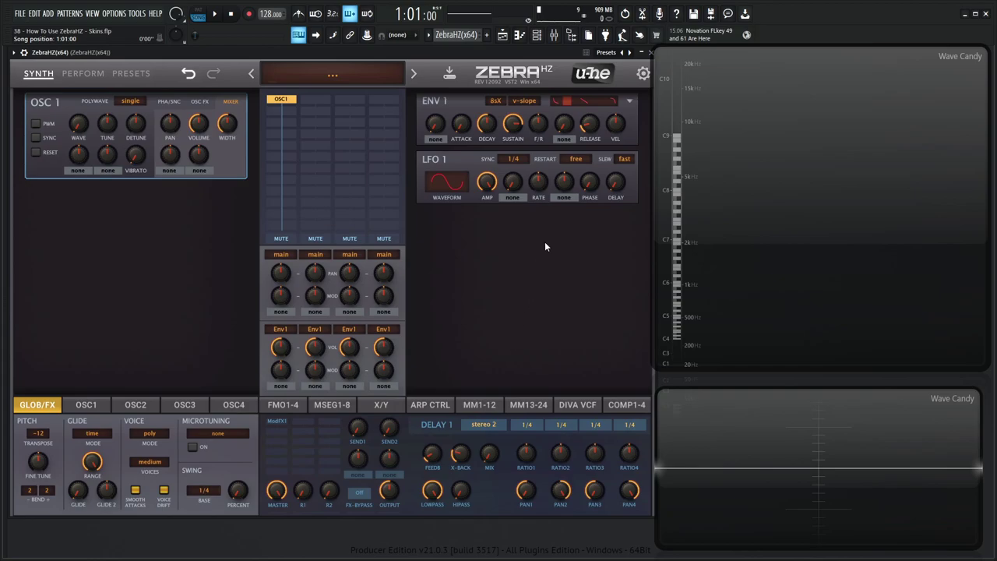
- Dismiss the u-he links list and apply the red-accented Dark Stark skin to ZebraHZ
click(643, 74)
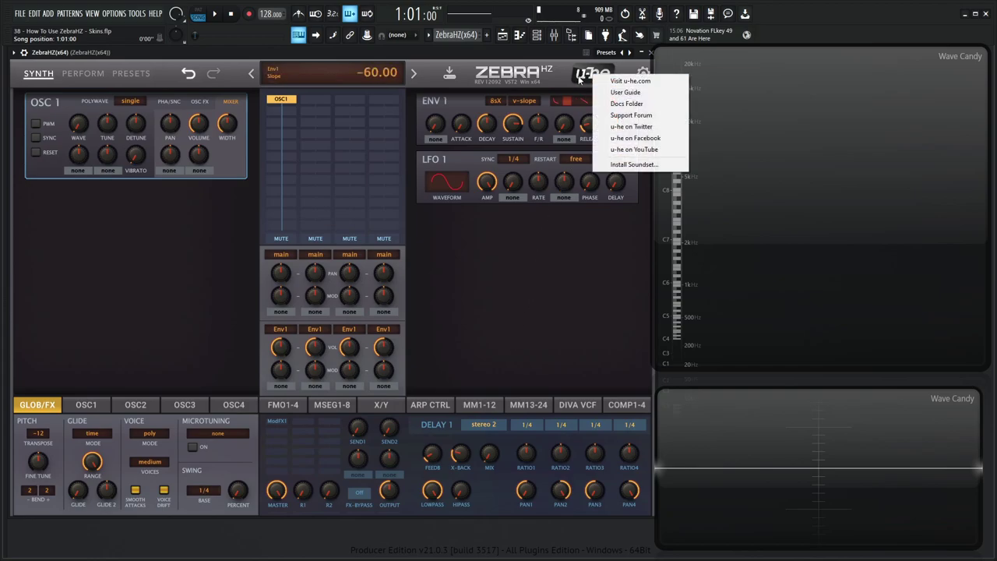
click(544, 233)
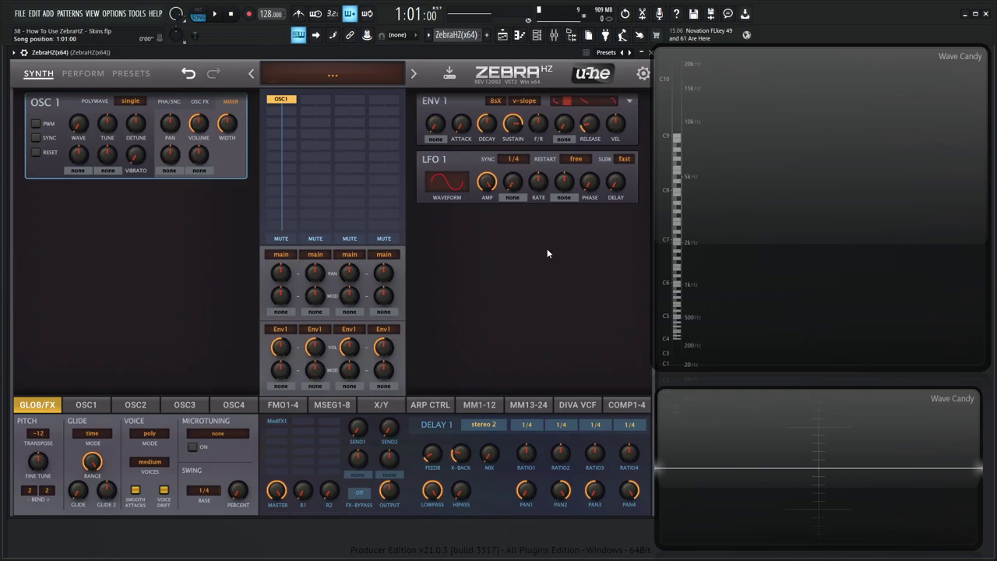
right_click(433, 70)
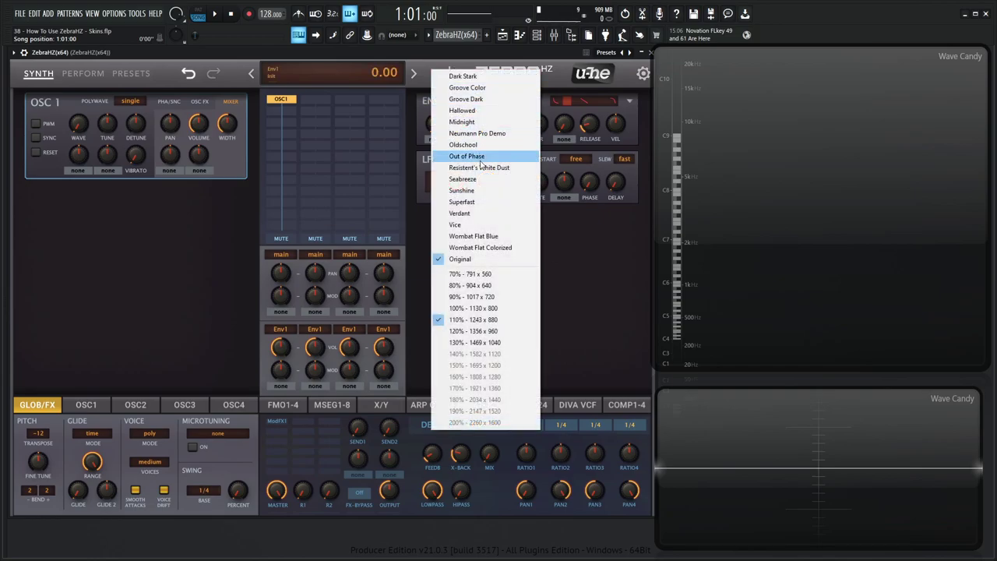
click(582, 317)
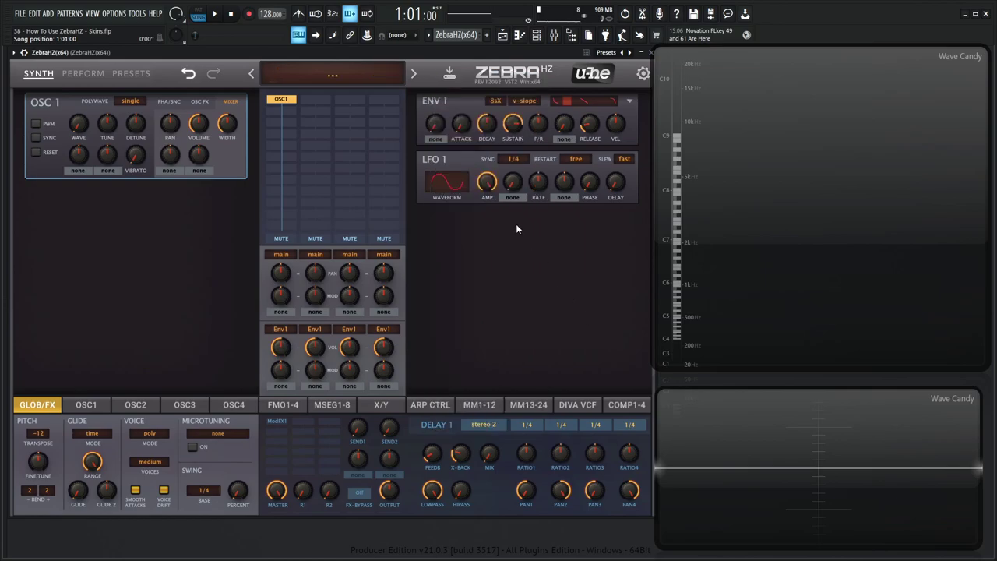
right_click(435, 73)
click(441, 78)
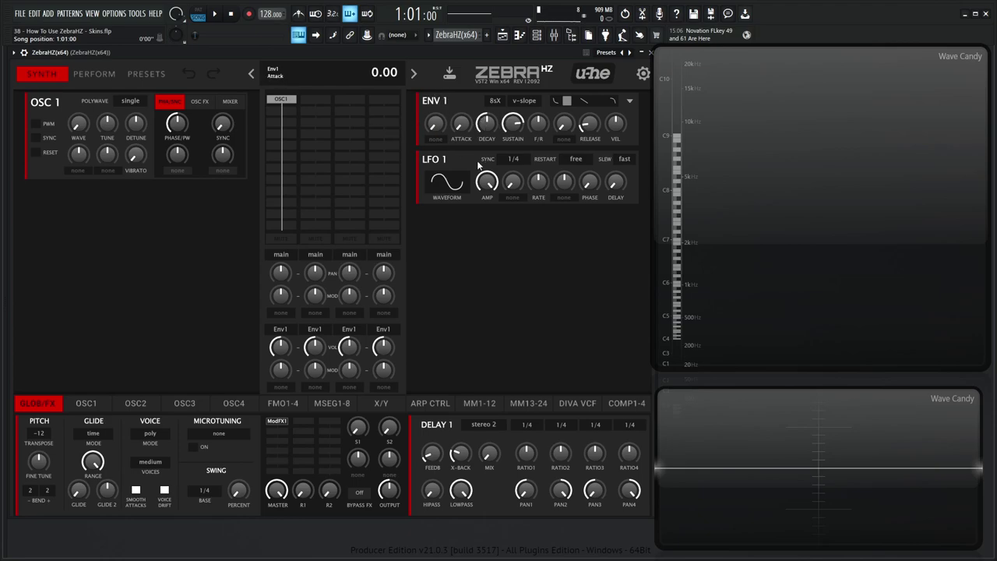
- Switch ZebraHZ to Groove Color, nudge the OSC1 detune, then change to Groove Dark
right_click(438, 65)
click(492, 169)
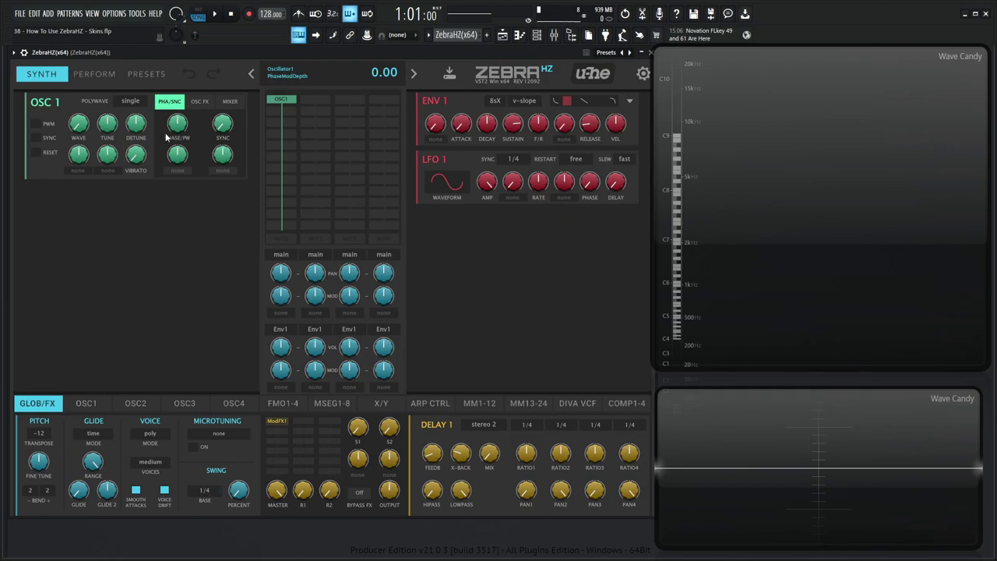
drag(136, 124, 143, 103)
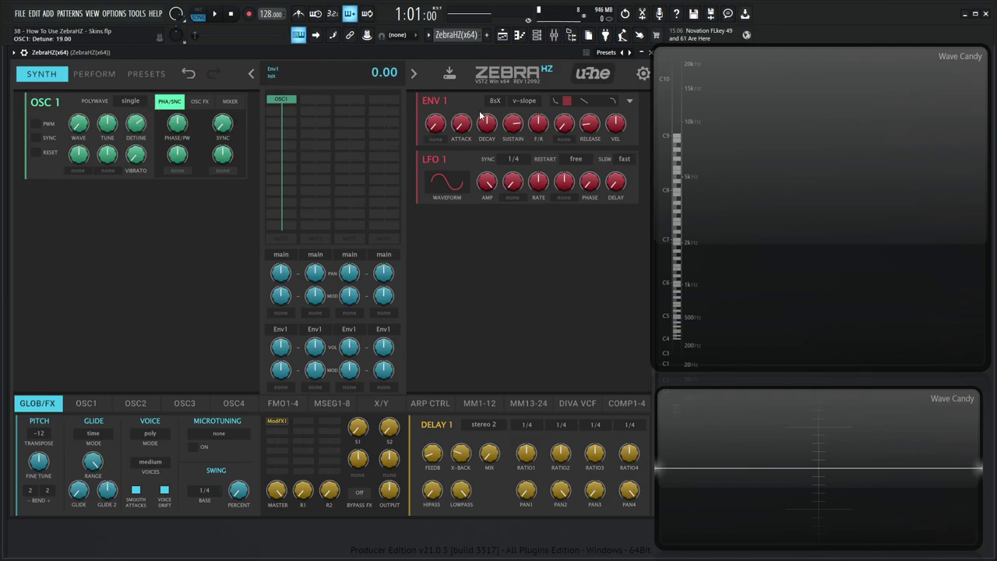
right_click(427, 79)
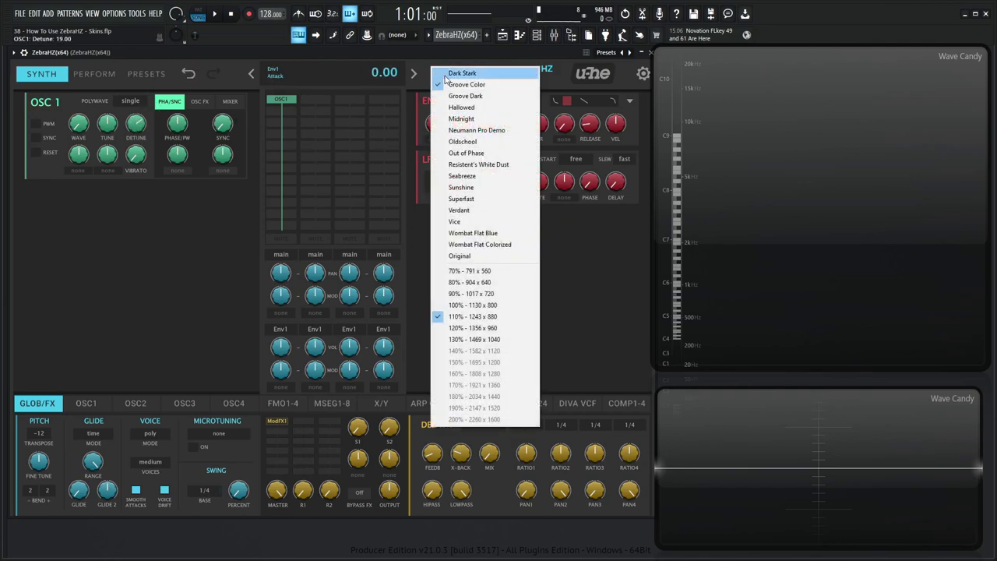
click(488, 94)
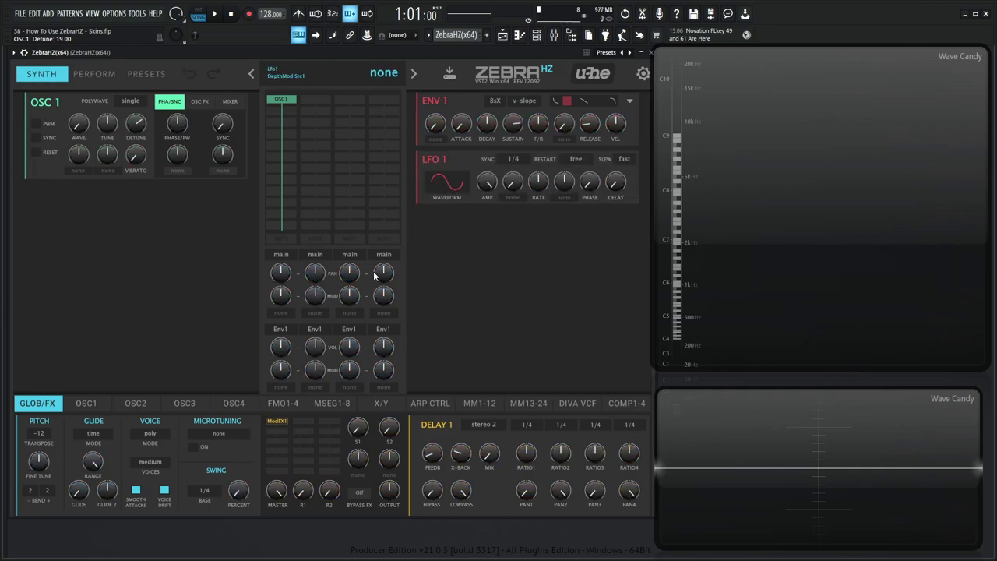
- Try an orange-accented skin and Midnight, ending on the Neumann Pro Demo skin
right_click(435, 64)
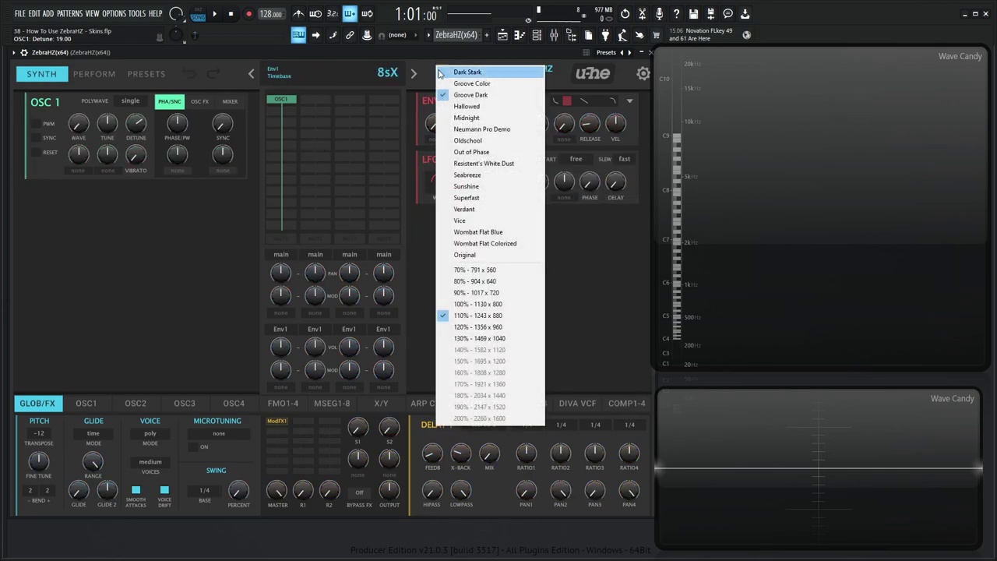
click(486, 107)
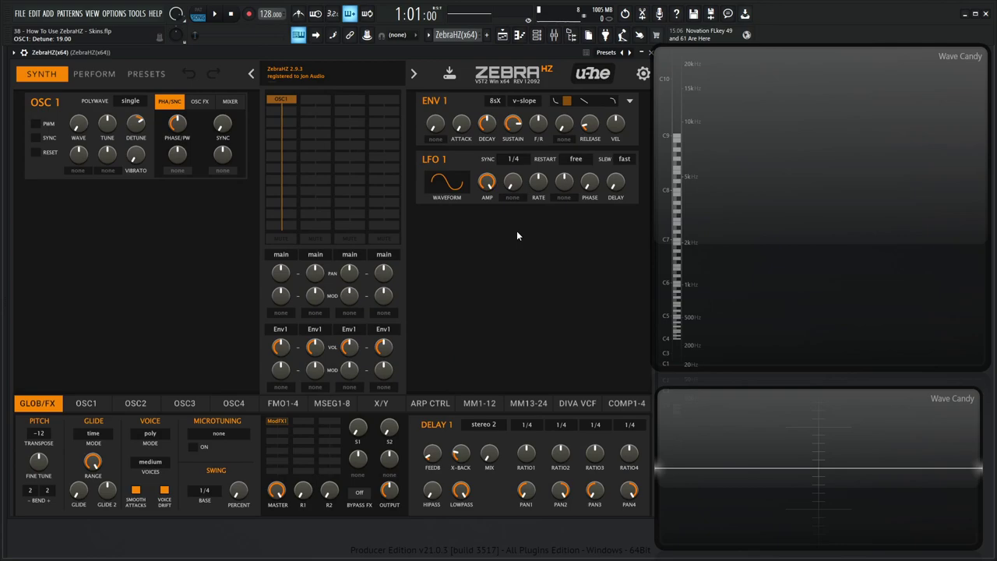
right_click(430, 70)
click(483, 118)
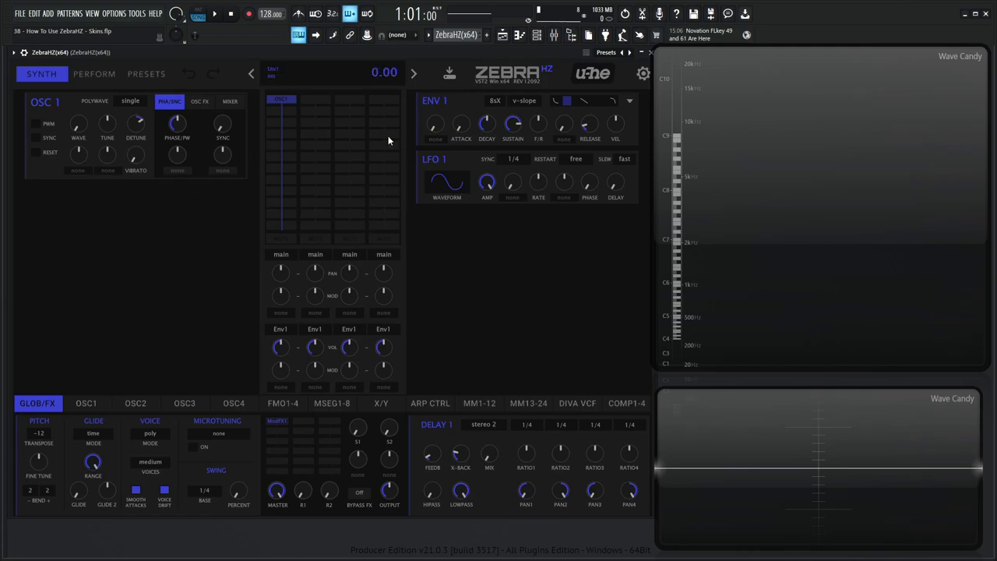
right_click(434, 69)
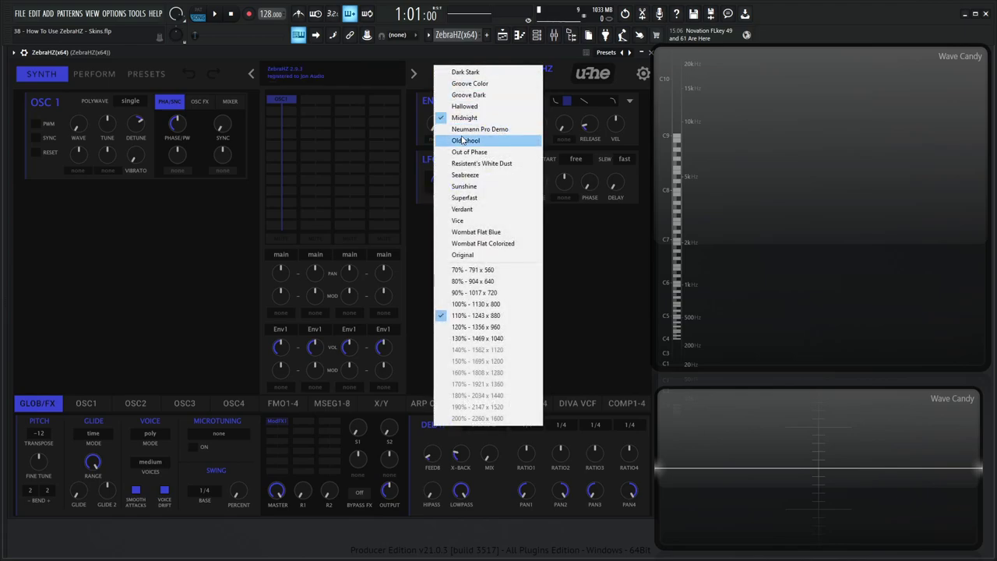
click(503, 131)
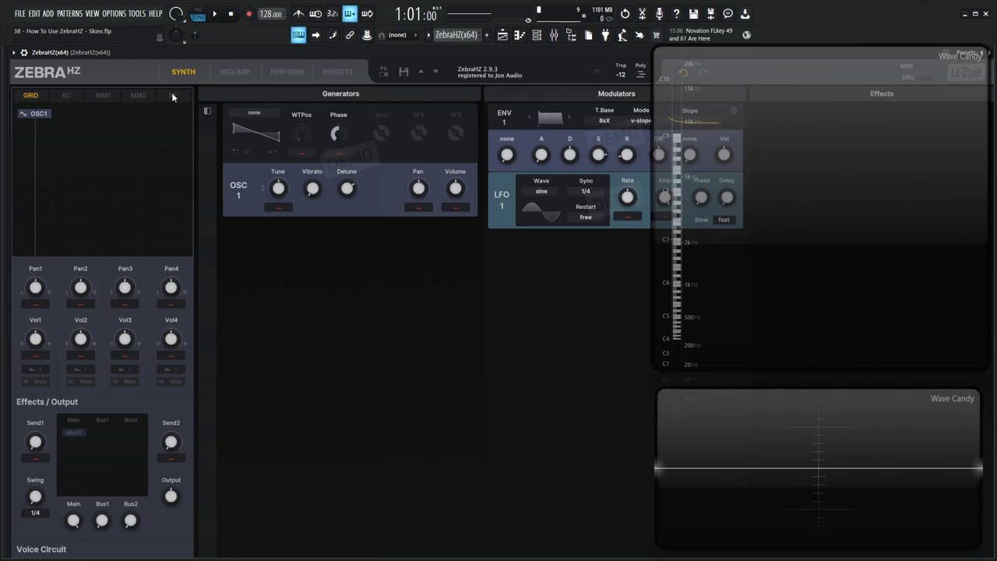
- Try the Oldschool skin, raising LFO 1 amplitude to preview its knobs, then Out of Phase
right_click(137, 69)
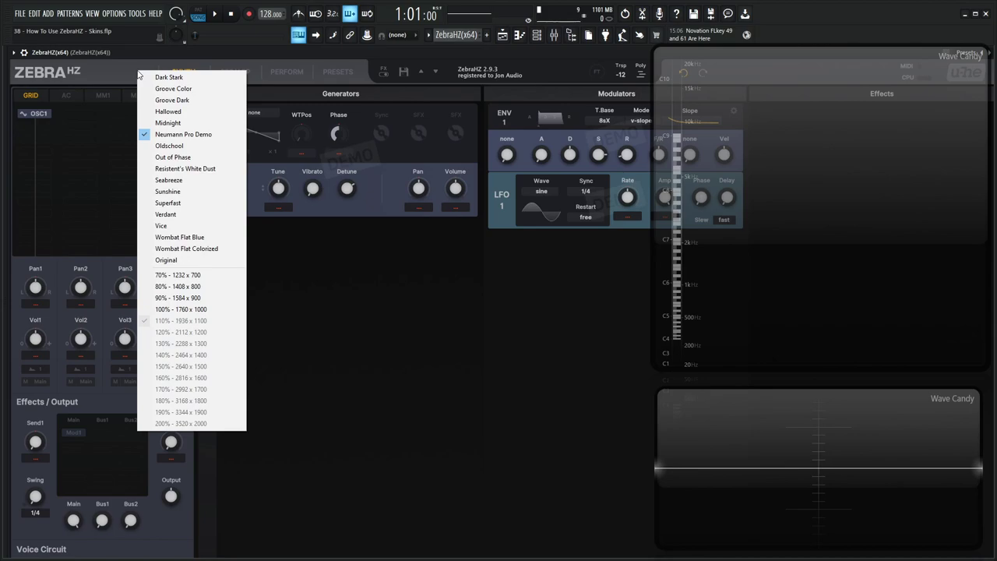
click(200, 146)
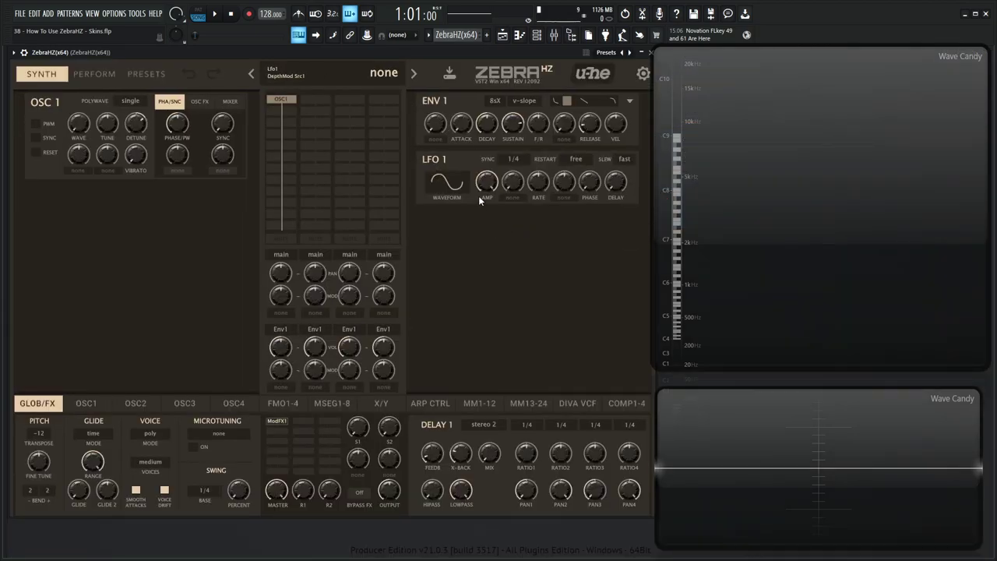
drag(480, 191, 495, 226)
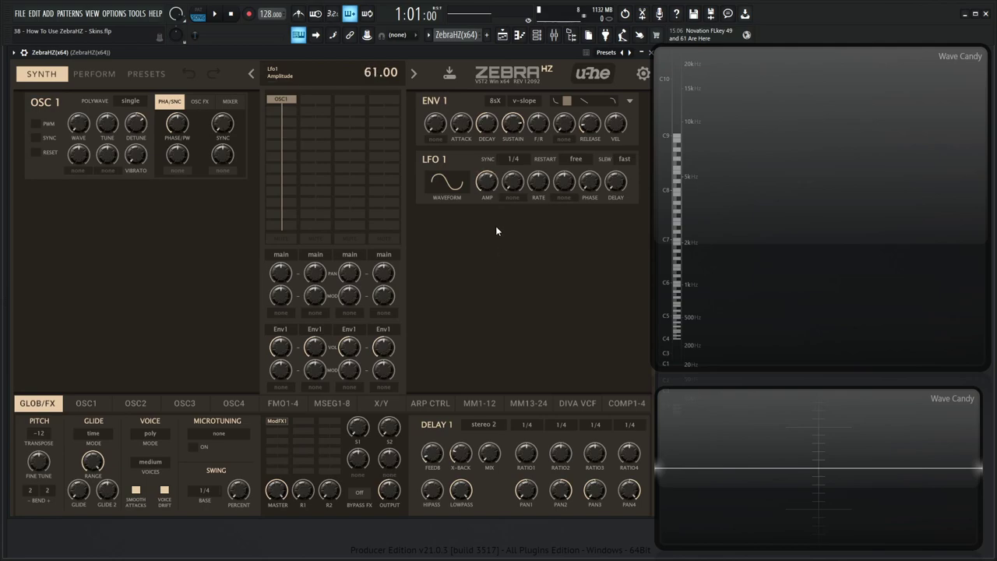
right_click(428, 68)
click(495, 153)
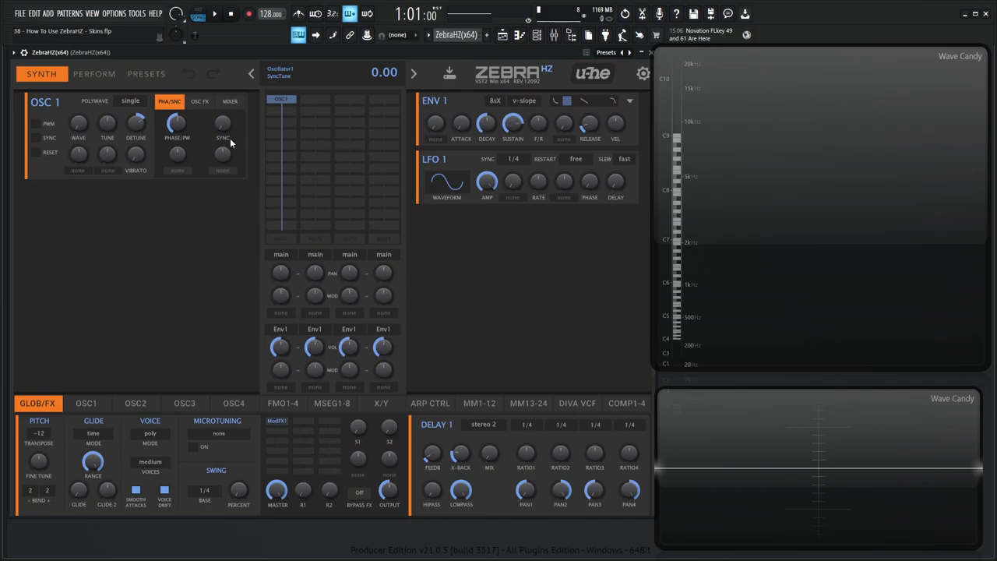
- Try Resistent's White Dust and Seabreeze skins, setting LFO1 amplitude to about 79.50
right_click(433, 70)
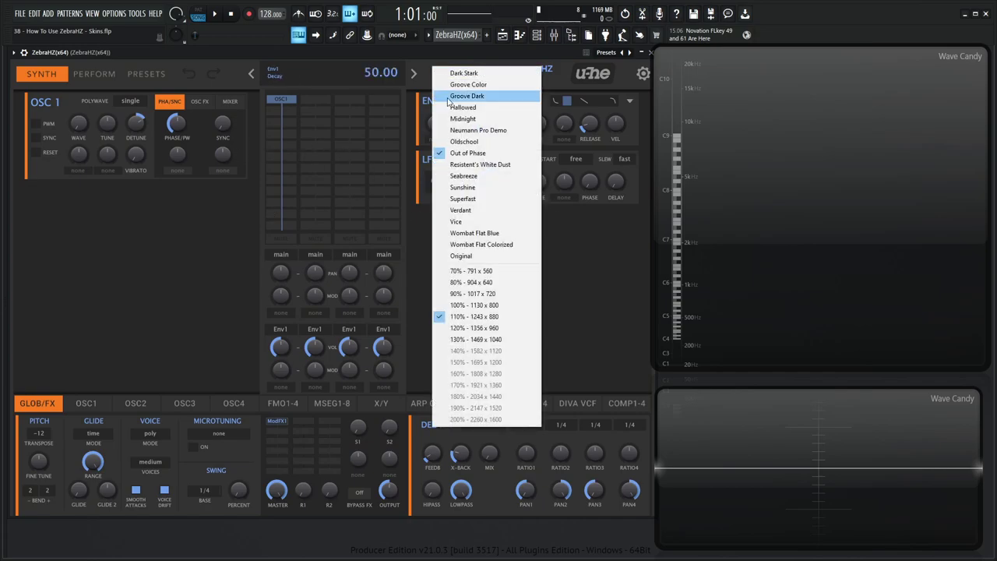
click(512, 167)
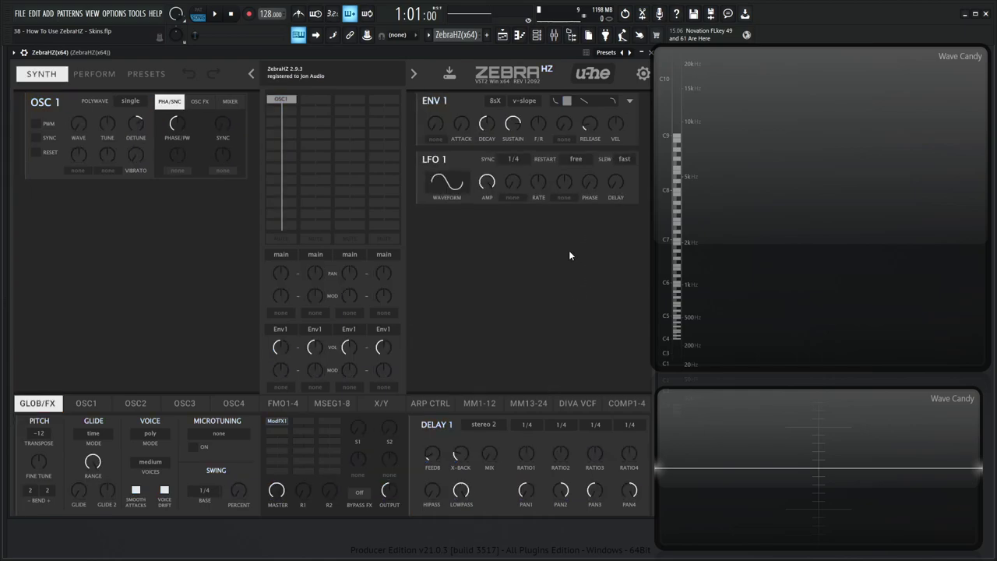
drag(487, 181, 482, 126)
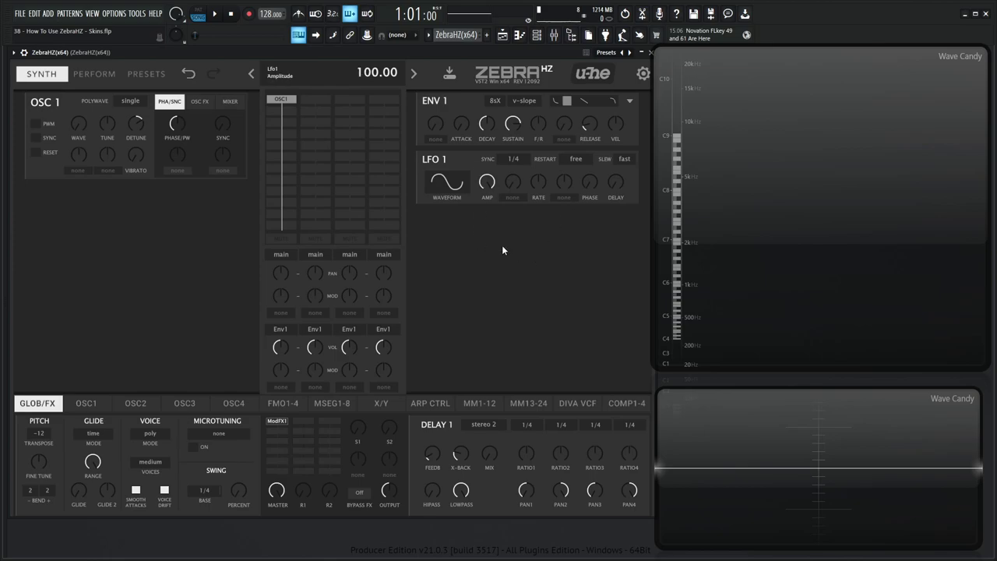
right_click(434, 69)
click(502, 176)
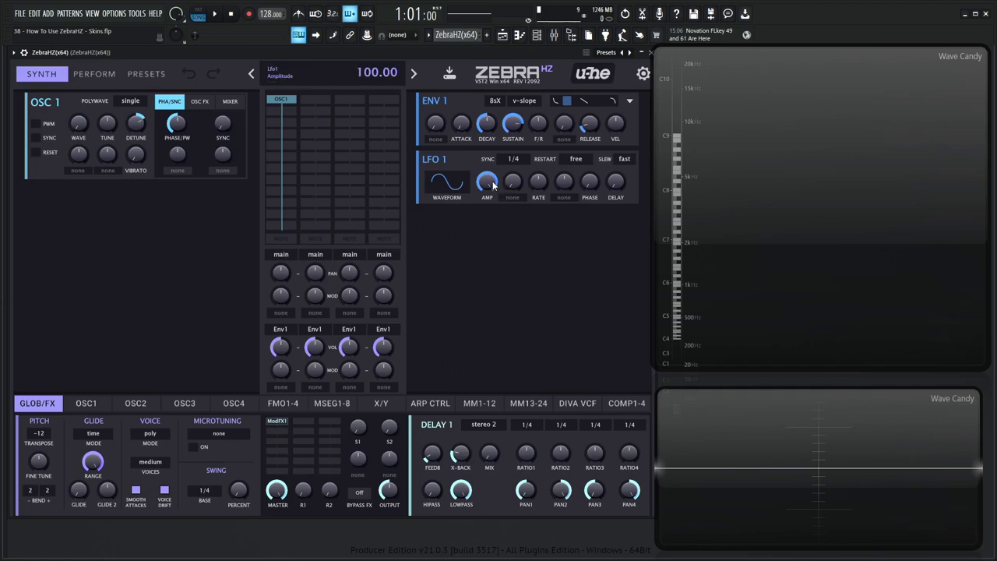
mouse_move(492, 186)
mouse_down()
mouse_move(500, 260)
mouse_move(499, 204)
mouse_up()
- Apply Sunshine, then Superfast, and tweak oscillator 1 phase and LFO1 amplitude
right_click(434, 69)
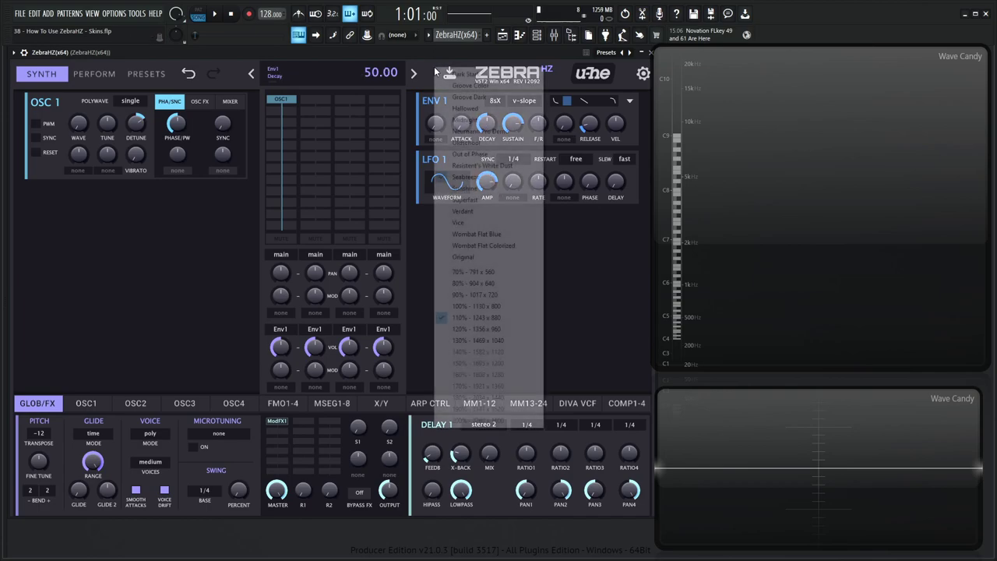
click(492, 187)
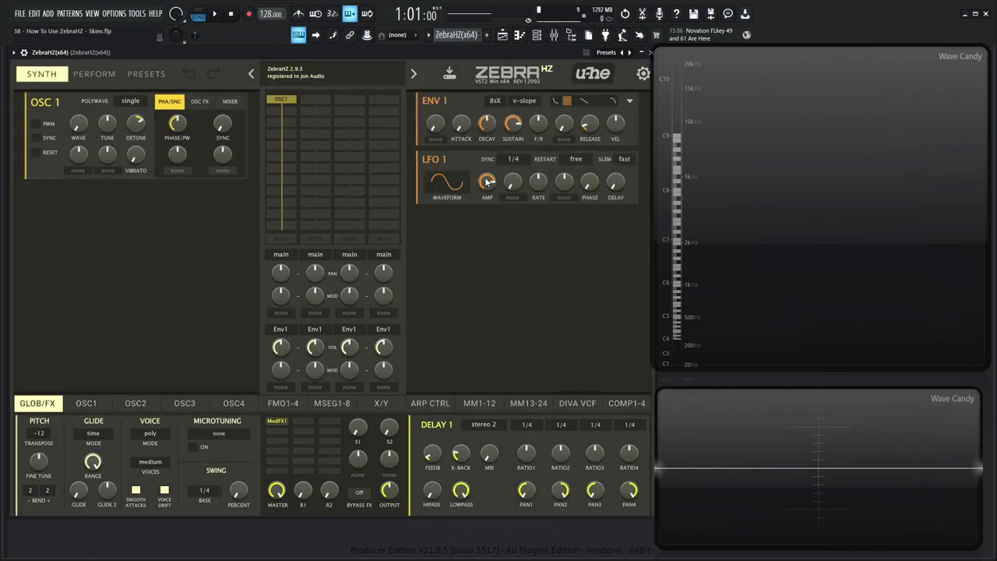
right_click(435, 64)
click(558, 195)
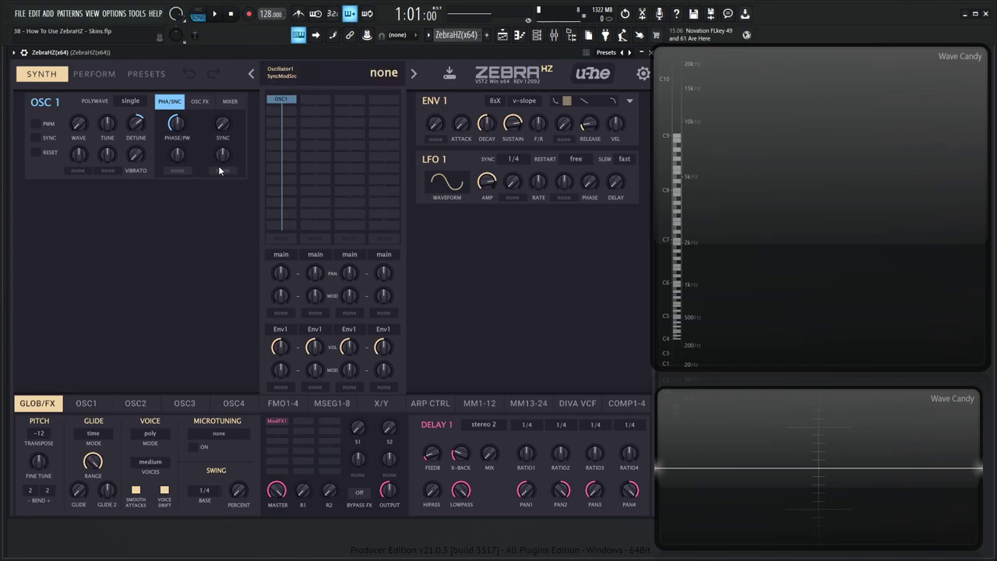
drag(177, 123, 189, 177)
drag(507, 184, 489, 237)
- Apply the Verdant skin with LFO1 amplitude at 36.50, then switch to Vice
right_click(434, 71)
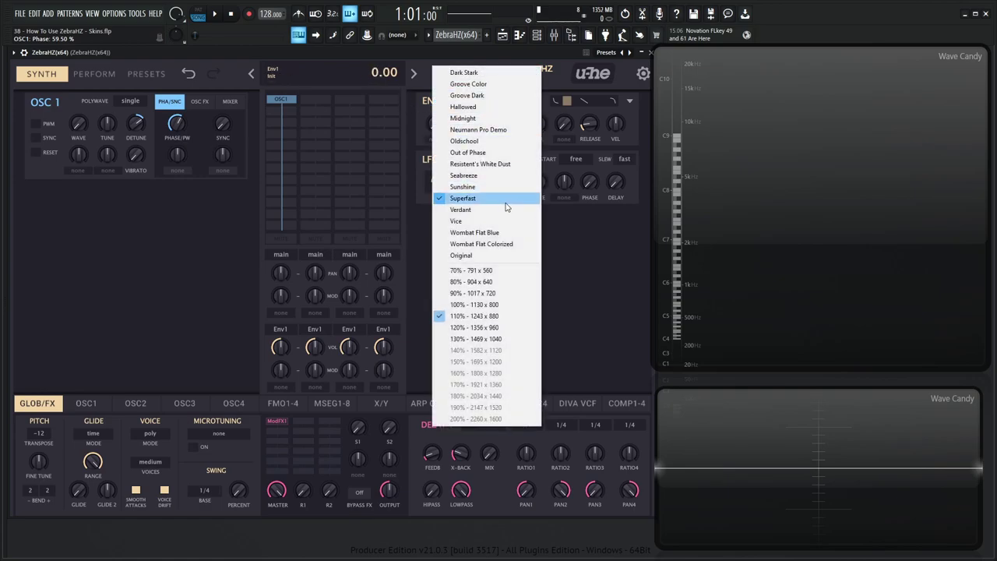
click(482, 212)
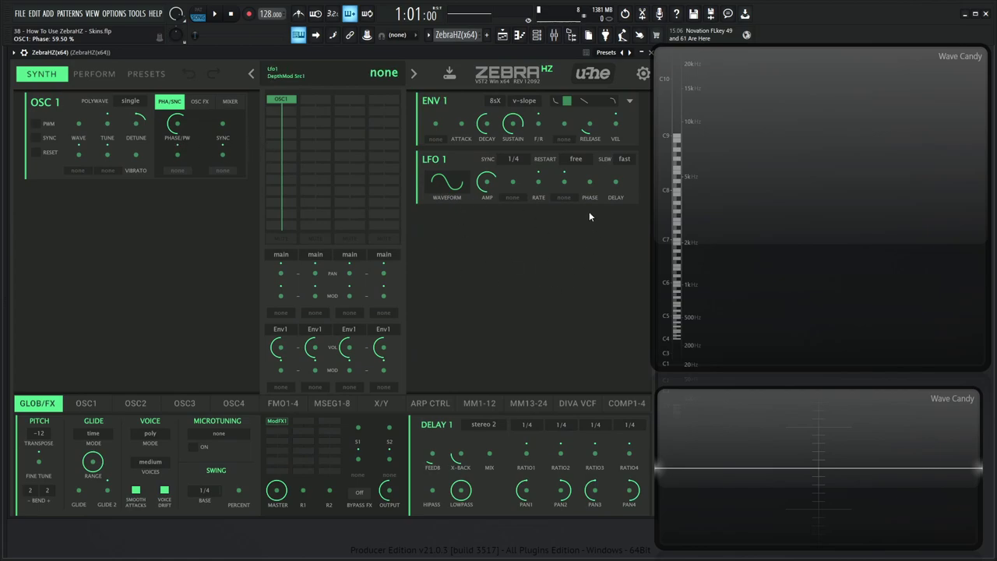
mouse_move(487, 183)
mouse_down()
mouse_move(494, 232)
mouse_move(491, 148)
mouse_move(493, 203)
mouse_move(508, 157)
mouse_move(498, 187)
mouse_move(502, 159)
mouse_move(480, 199)
mouse_up()
right_click(433, 64)
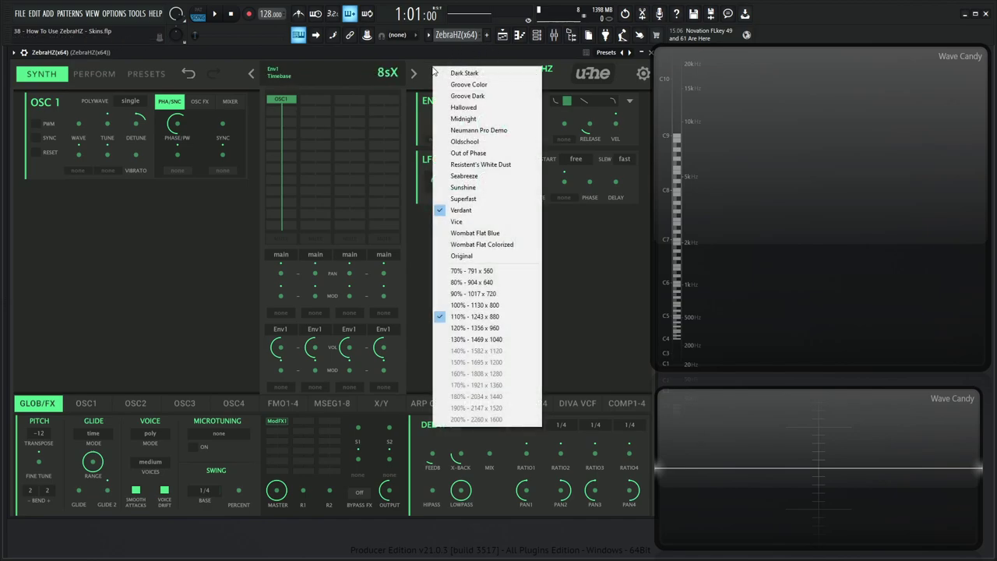
click(470, 223)
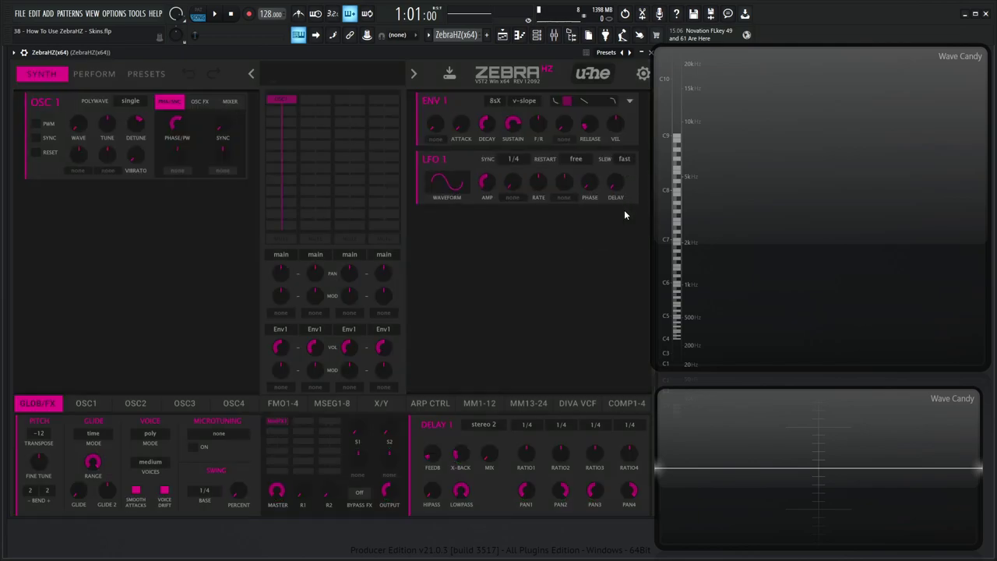
- Browse oscillator 1's effect, mixer and phase/sync pages under the Vice skin
click(199, 101)
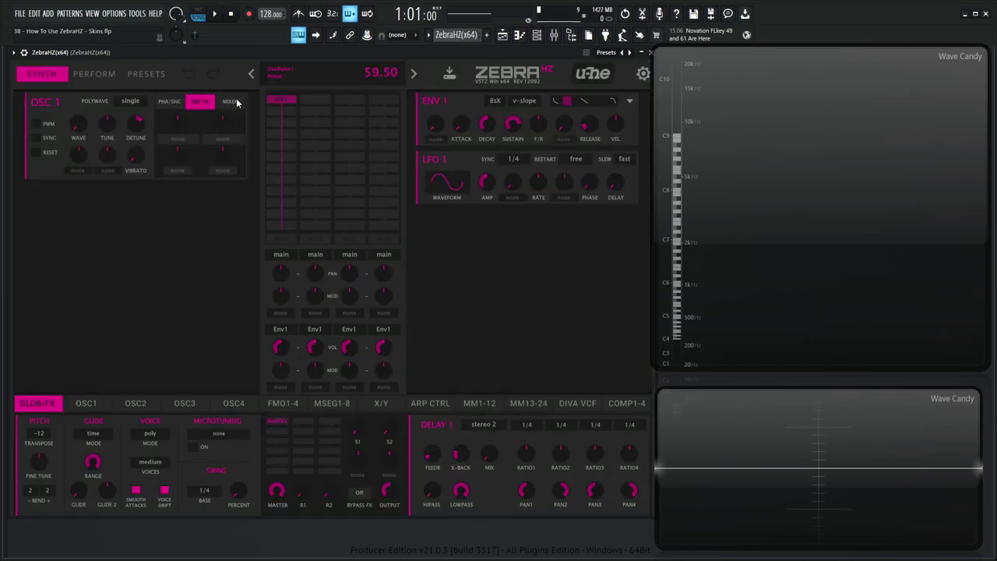
click(170, 101)
click(230, 101)
click(170, 102)
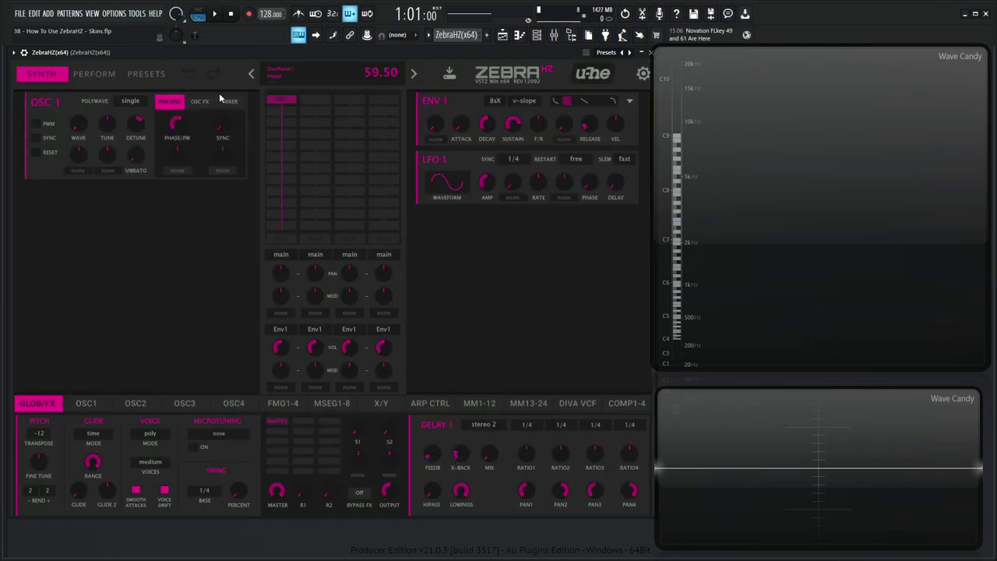
- Apply the Wombat Flat Blue skin and bring ZebraHZ back in front of the mixer
right_click(435, 69)
click(436, 69)
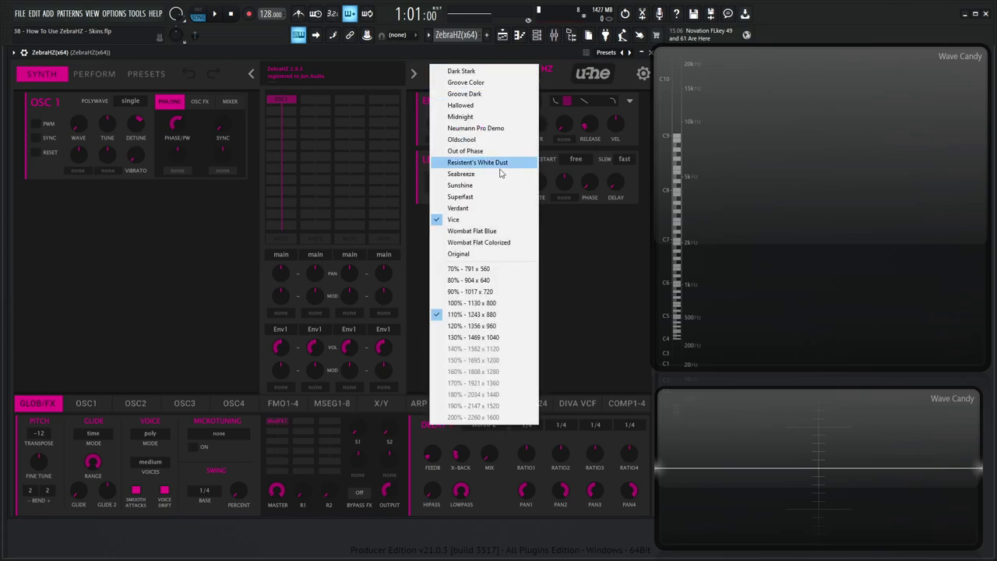
click(506, 233)
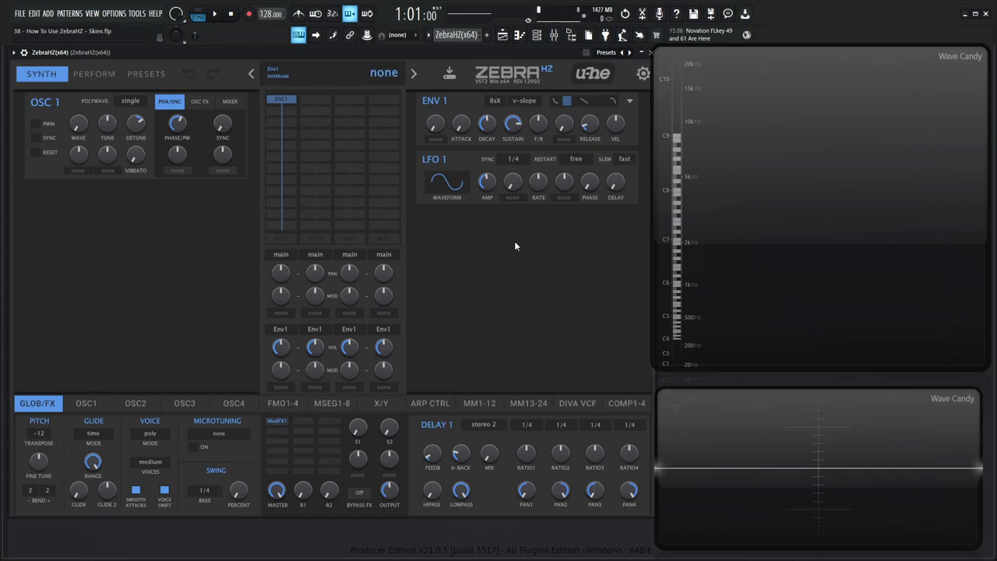
key(F9)
click(408, 191)
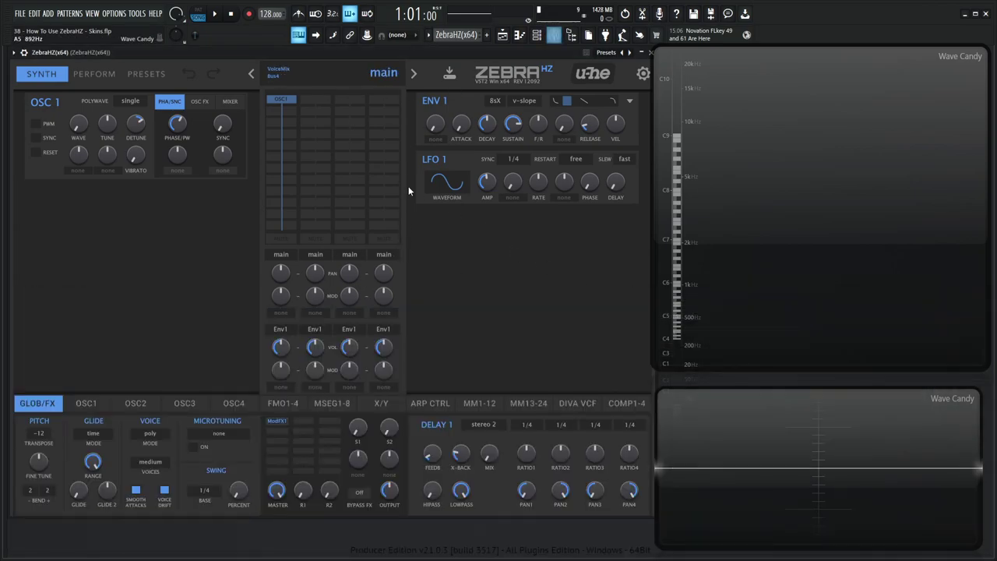
- Apply the Wombat Flat Colorized skin and look over the FM and oscillator 4 pages
right_click(433, 66)
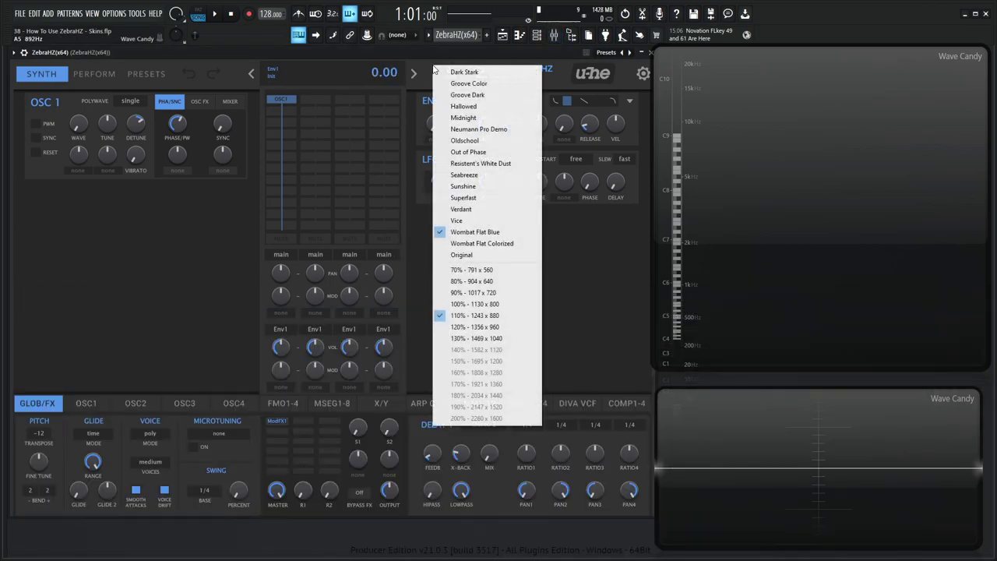
click(508, 245)
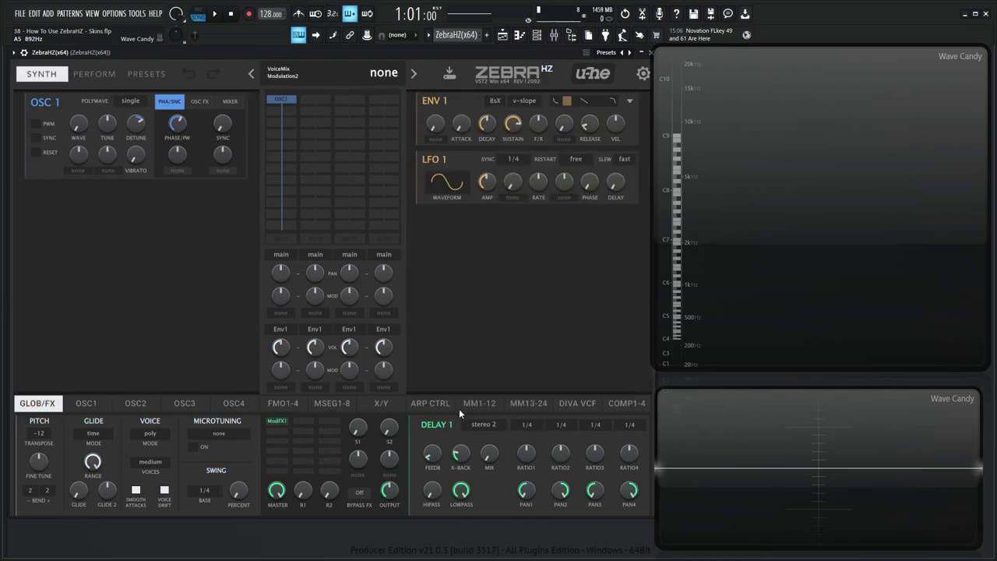
click(282, 404)
click(247, 405)
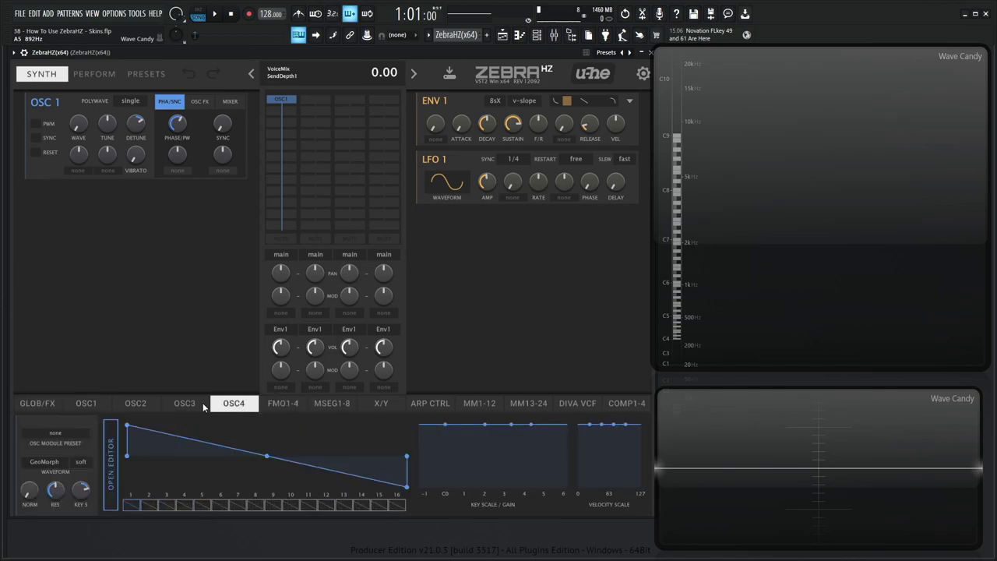
- Load a Dist4 distortion effect into the FX slot after ModFX1
scroll(203, 408, up, 4)
click(303, 428)
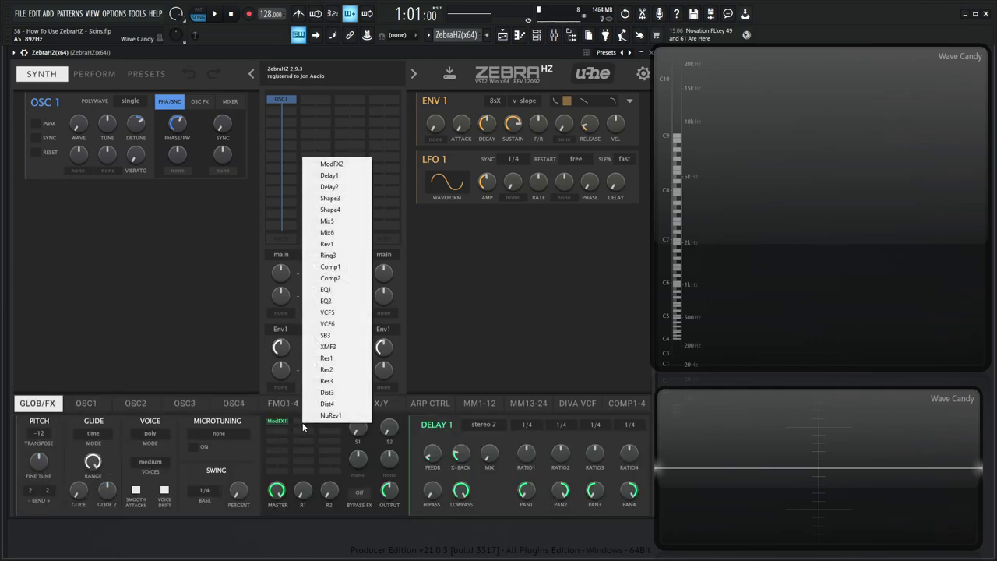
click(327, 404)
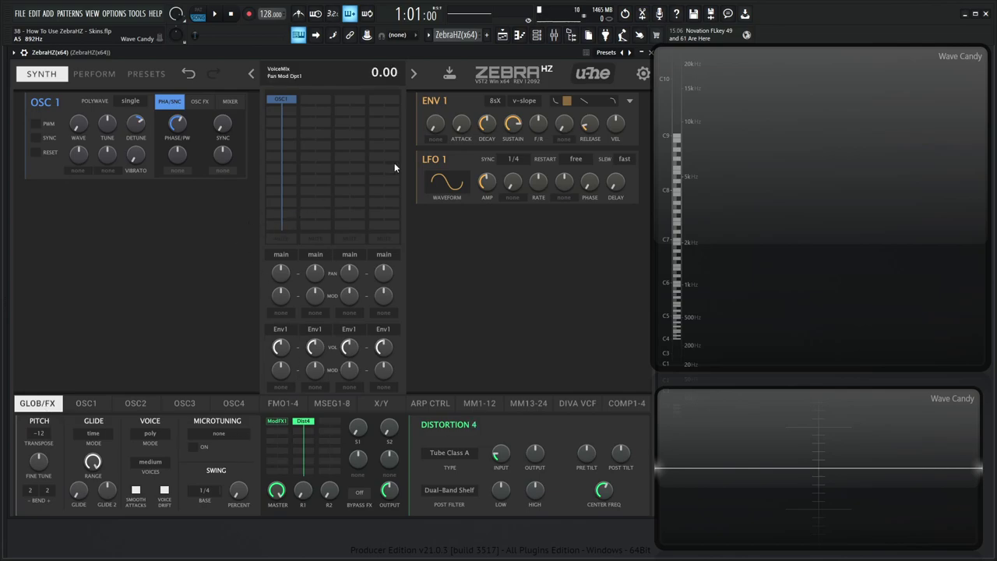
right_click(436, 68)
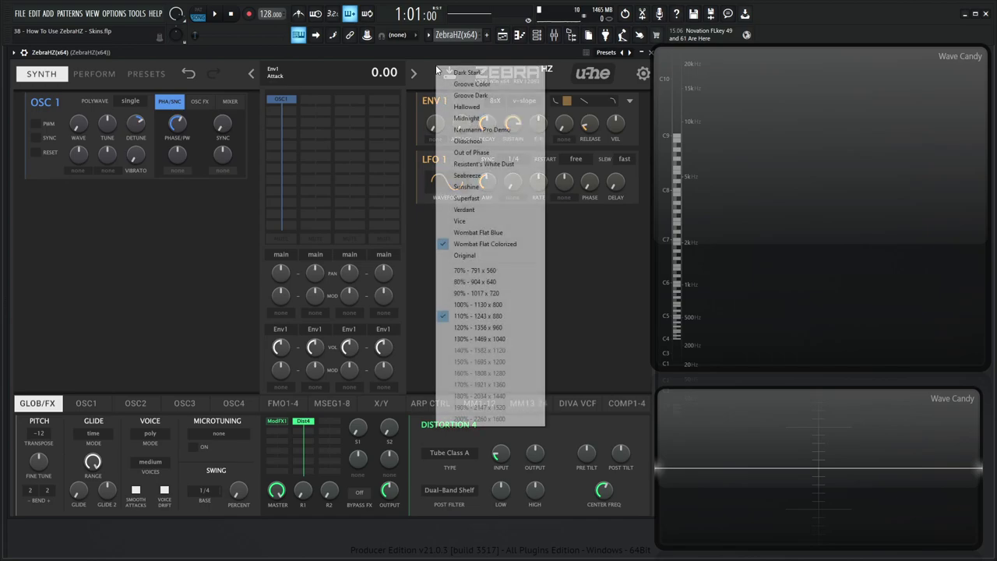
- Pick Original from the skin menu so ZebraHZ shows its default look
click(491, 254)
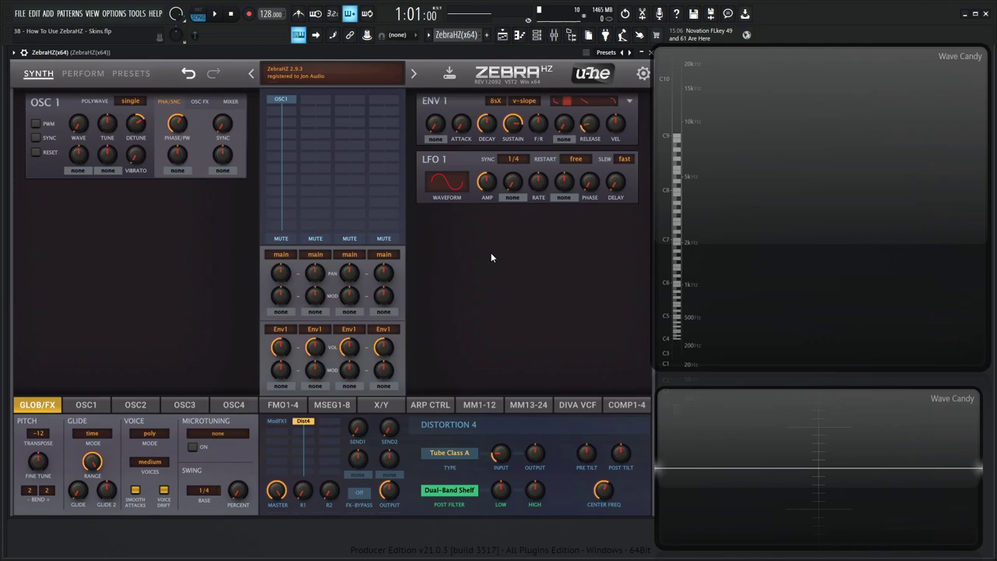